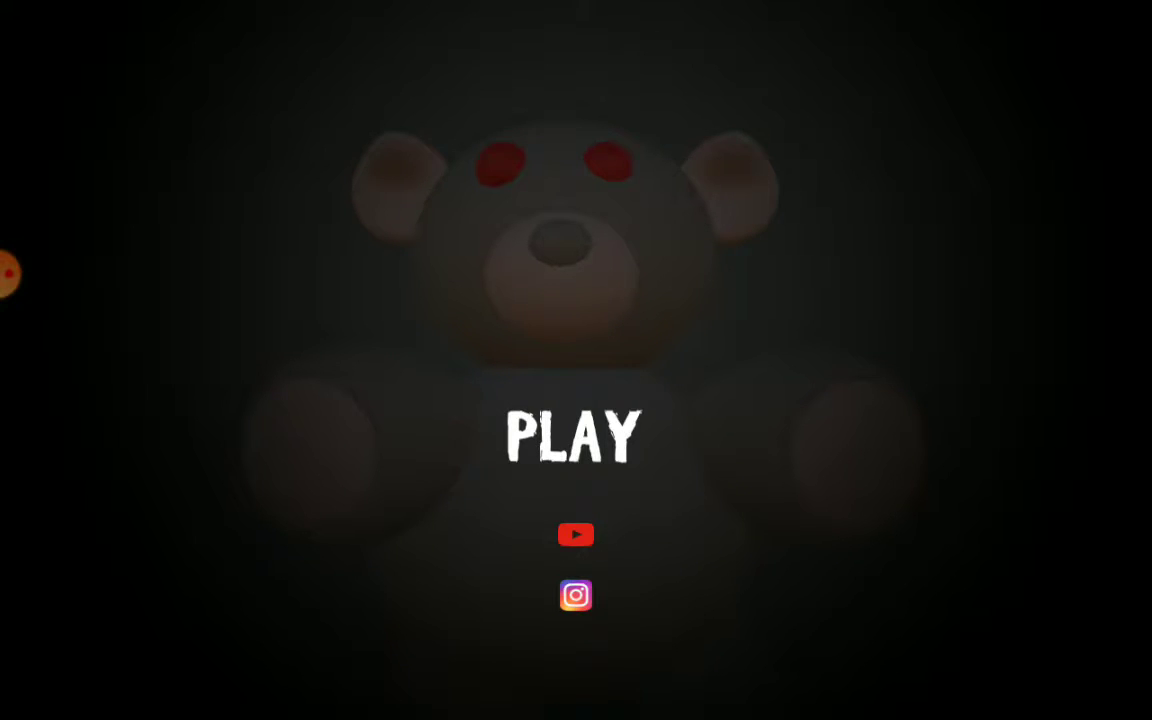
- Lower the phone's media volume and start a new game from the title screen
key("XF86AudioLowerVolume")
left_click(573, 436)
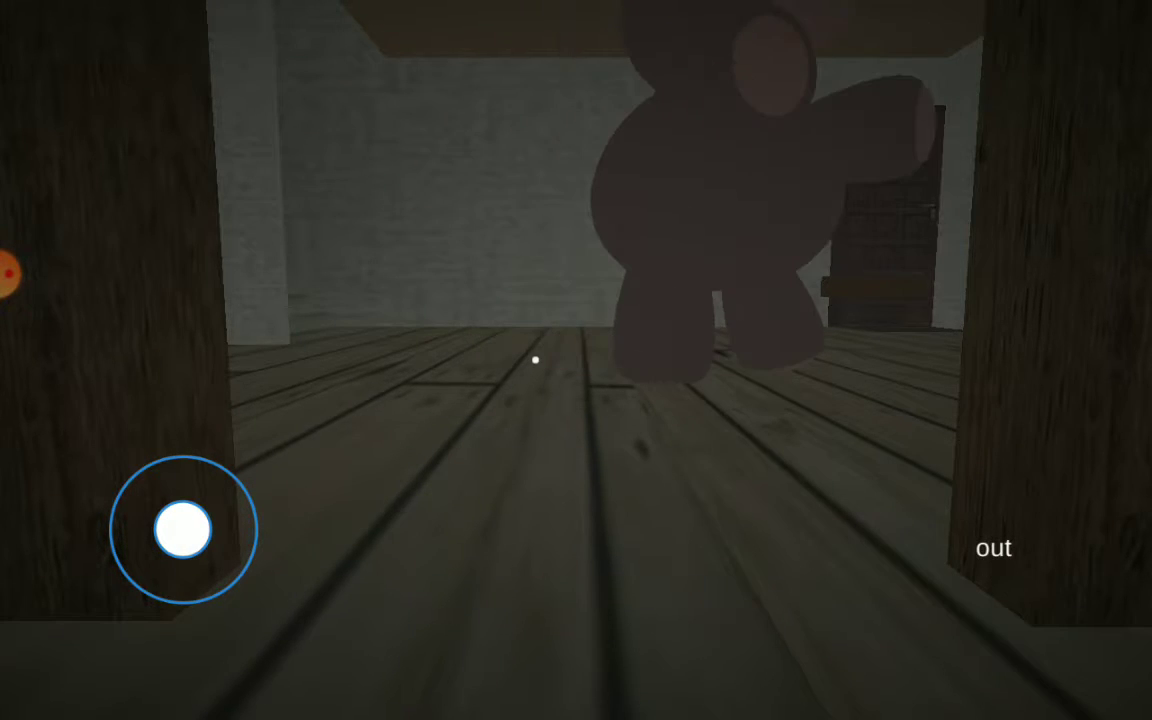
- Walk around the wooden pillar away from Teddy and along the corridor
left_click_drag(800, 360, 500, 360)
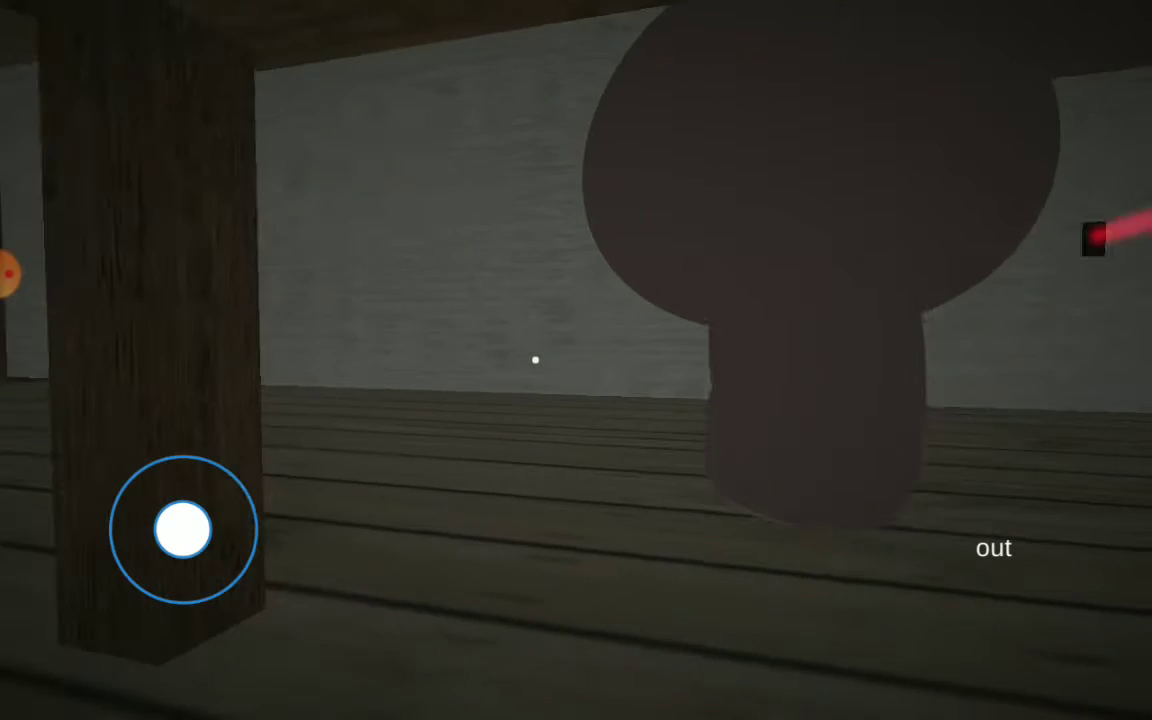
left_click_drag(800, 360, 500, 360)
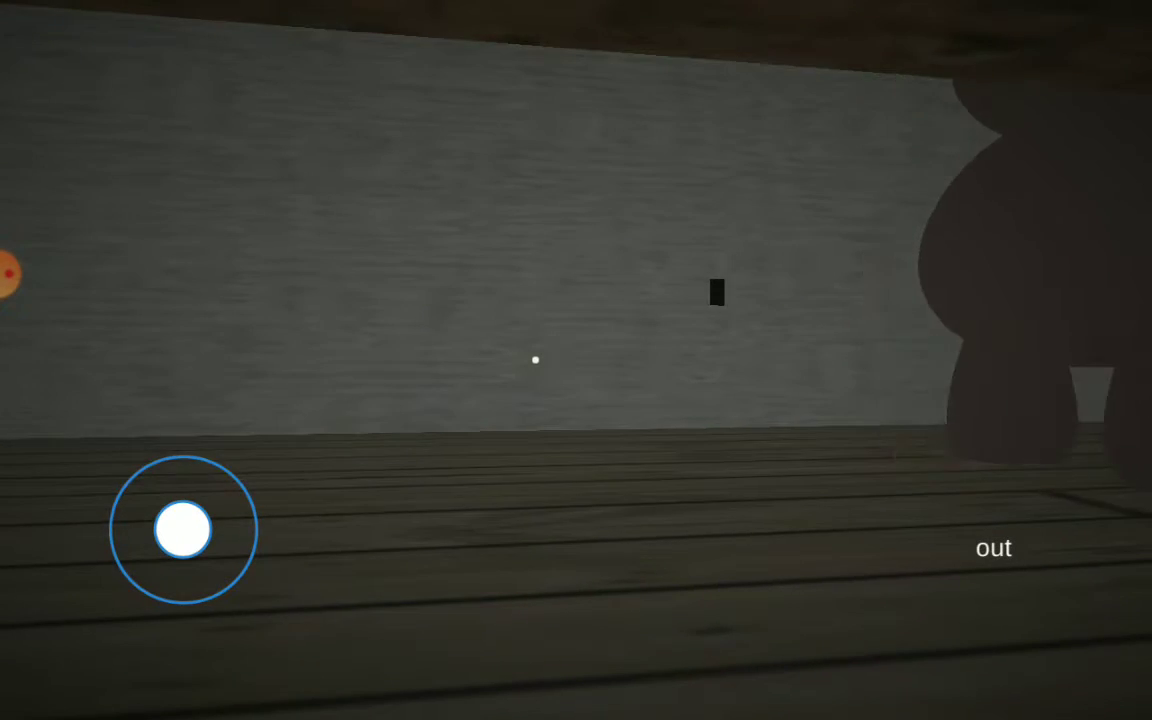
left_click_drag(800, 360, 500, 360)
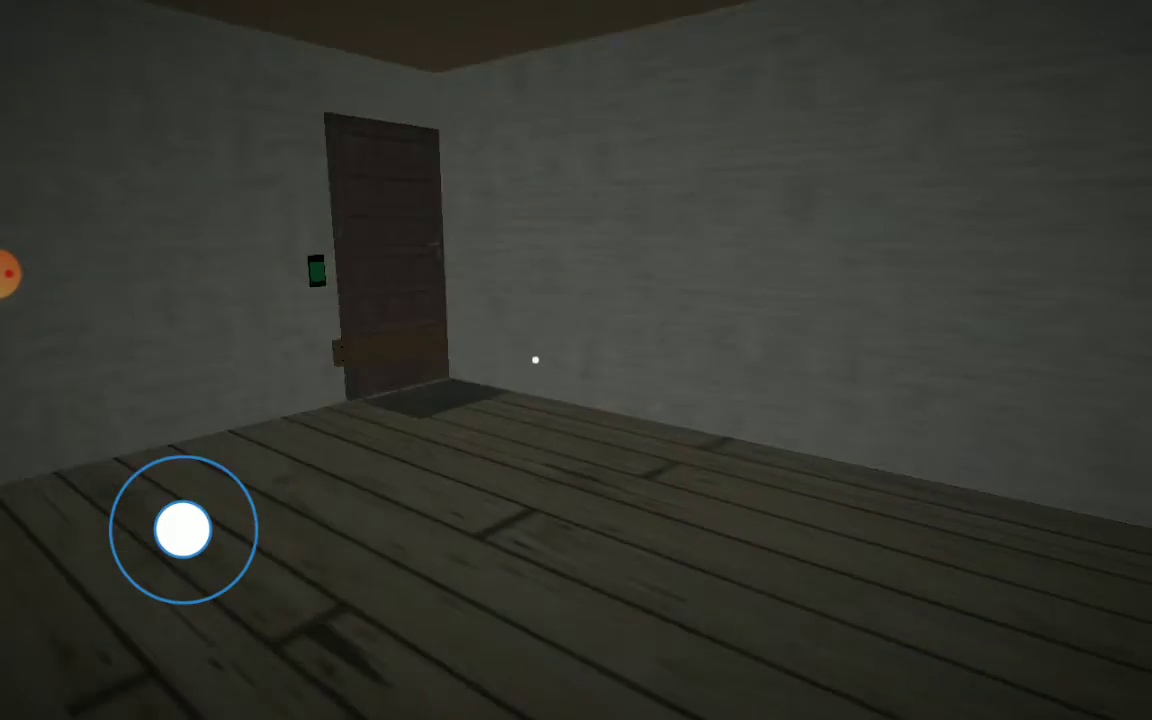
mouse_move(183, 530)
left_mouse_down()
mouse_move(238, 473)
mouse_move(168, 472)
mouse_move(200, 474)
left_mouse_up()
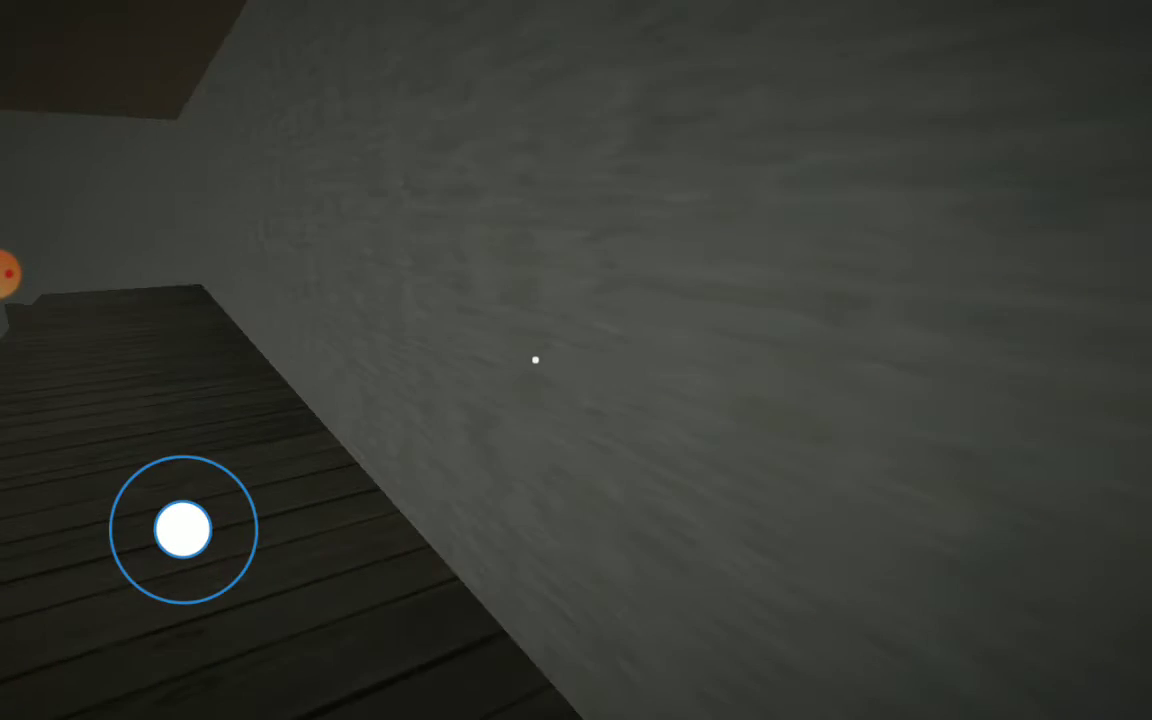
mouse_move(183, 530)
left_mouse_down()
mouse_move(200, 474)
mouse_move(238, 473)
mouse_move(168, 474)
mouse_move(183, 530)
left_mouse_up()
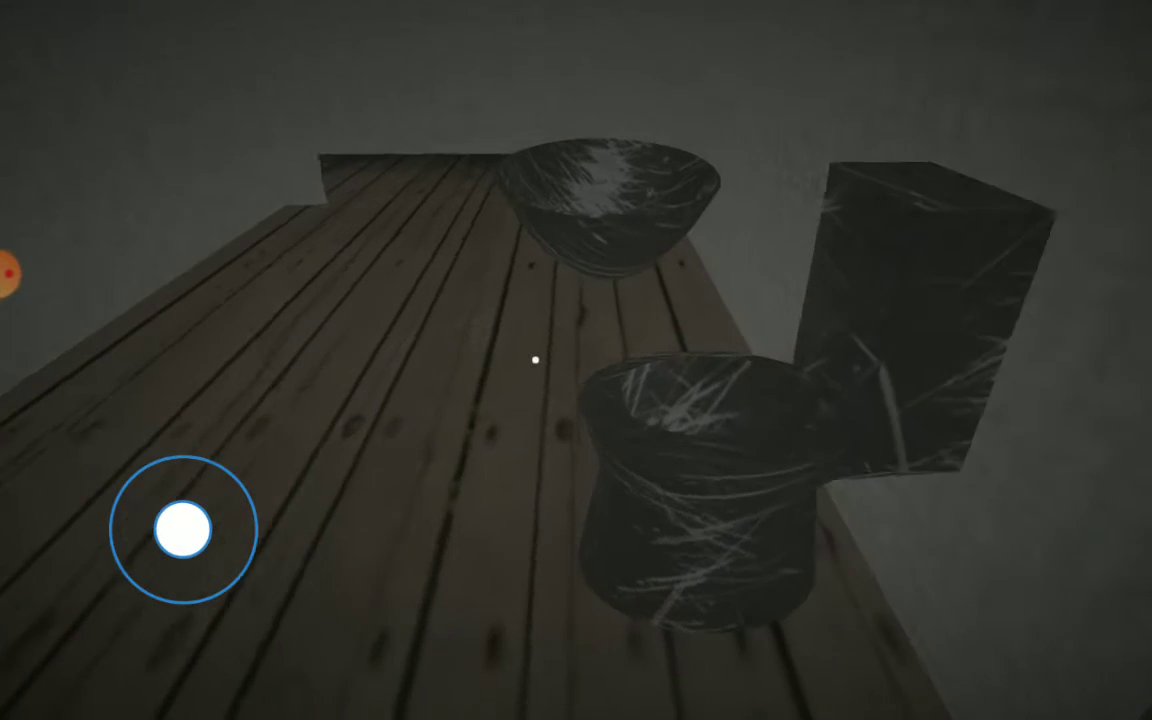
mouse_move(183, 520)
left_mouse_down()
mouse_move(127, 472)
mouse_move(183, 530)
left_mouse_up()
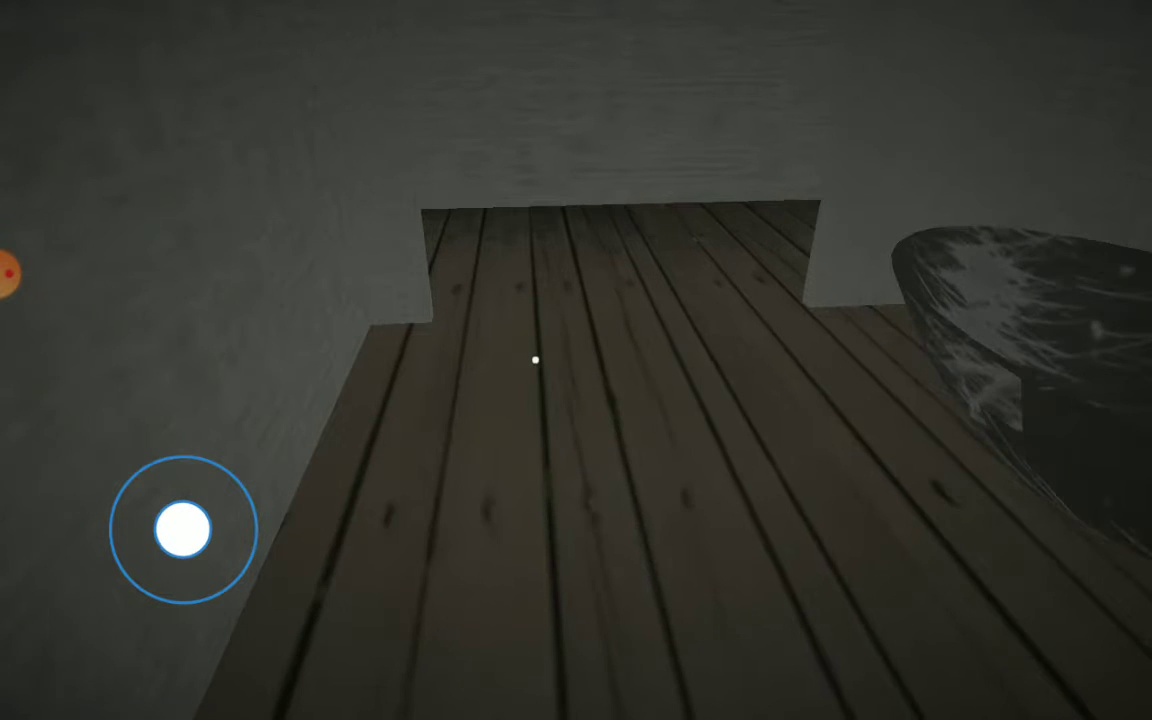
- Look around the bathtub room and walk to the top of the wooden stairs
left_click_drag(800, 400, 600, 400)
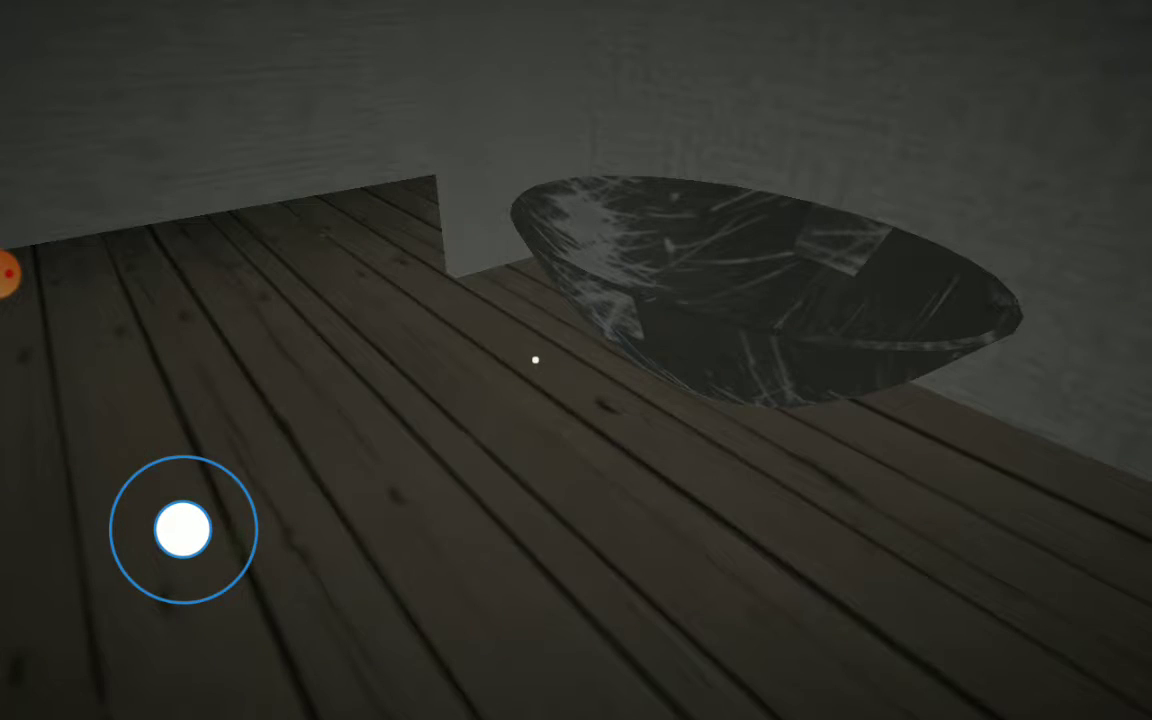
left_click_drag(700, 450, 700, 250)
mouse_move(183, 530)
left_mouse_down()
mouse_move(123, 517)
mouse_move(127, 472)
left_mouse_up()
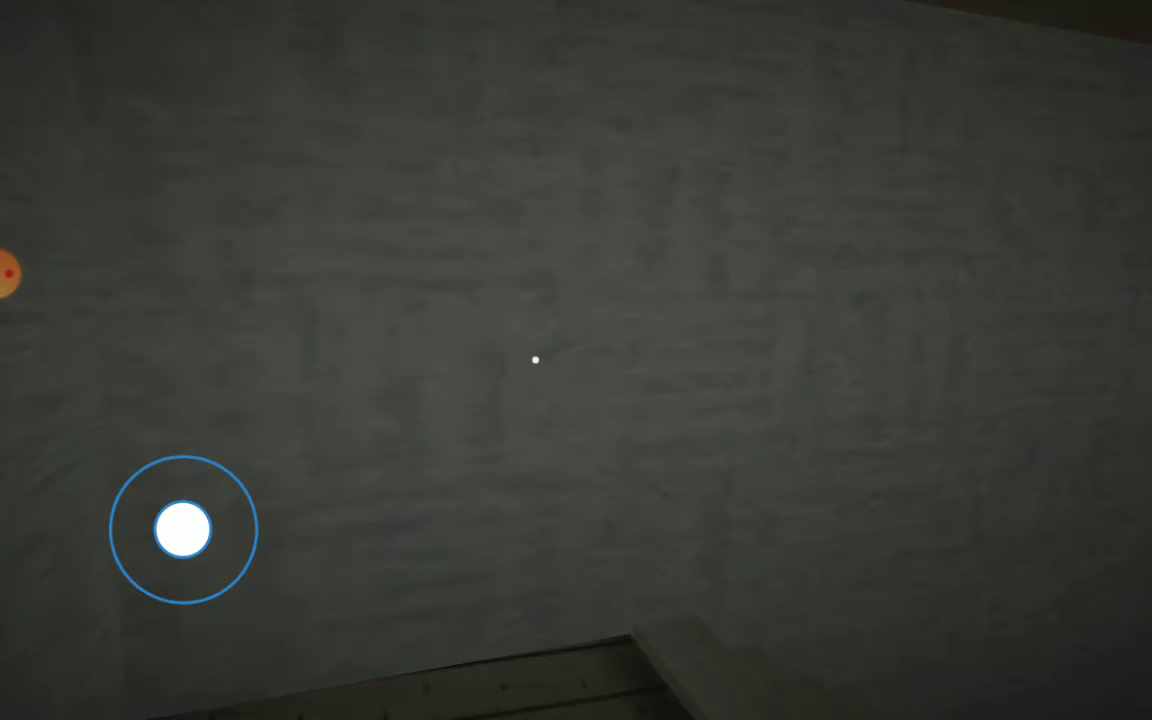
left_click_drag(700, 360, 500, 360)
mouse_move(183, 530)
left_mouse_down()
mouse_move(127, 472)
mouse_move(186, 474)
mouse_move(127, 470)
left_mouse_up()
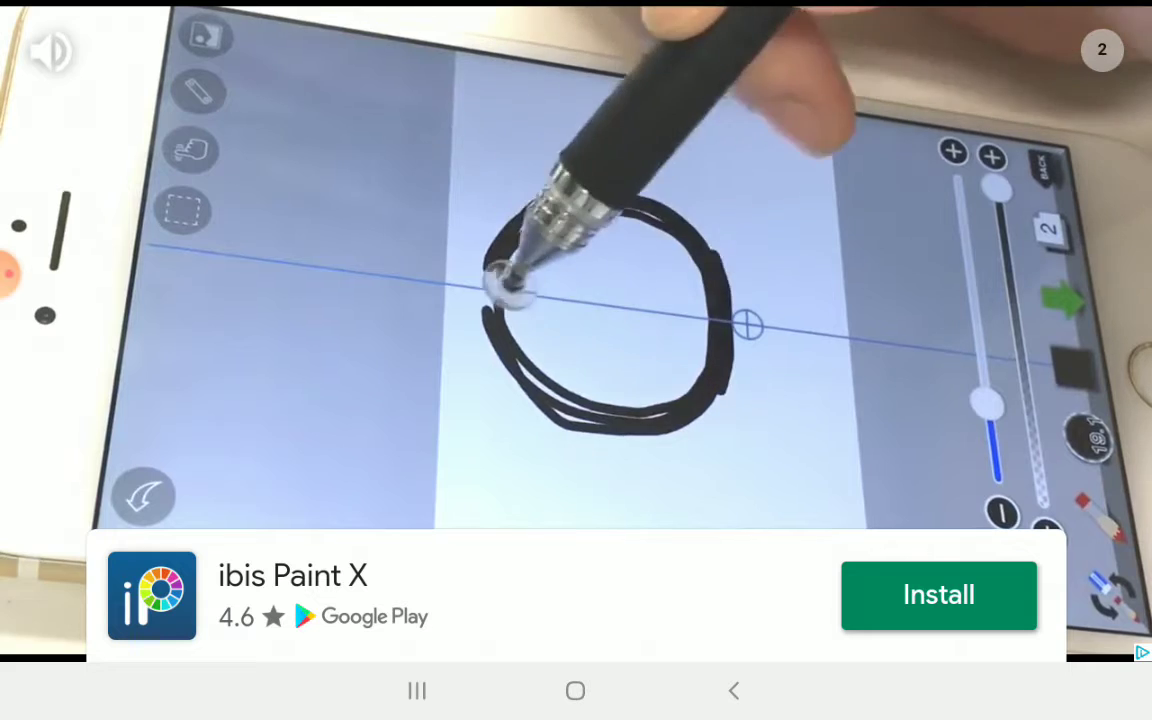
- Pause the ibis Paint X advertisement video
left_click(575, 335)
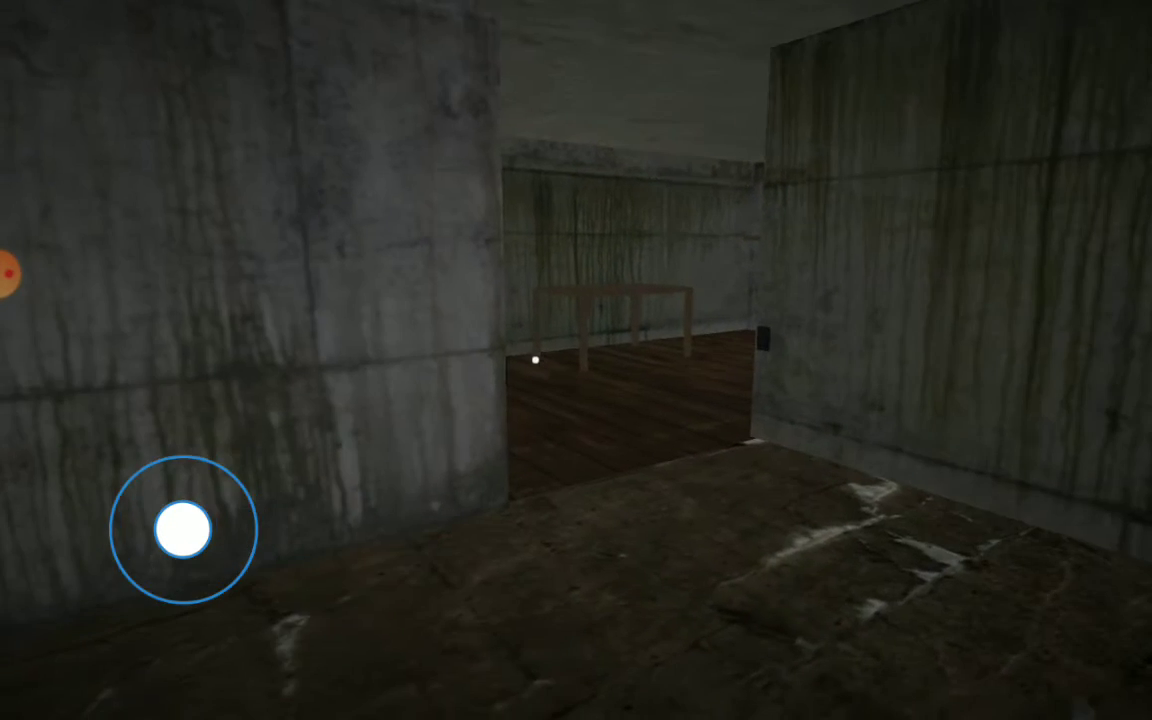
- Turn right toward the doorway leading to the wooden table
mouse_move(183, 530)
left_mouse_down()
mouse_move(203, 475)
mouse_move(127, 472)
mouse_move(238, 472)
mouse_move(190, 583)
mouse_move(180, 527)
left_mouse_up()
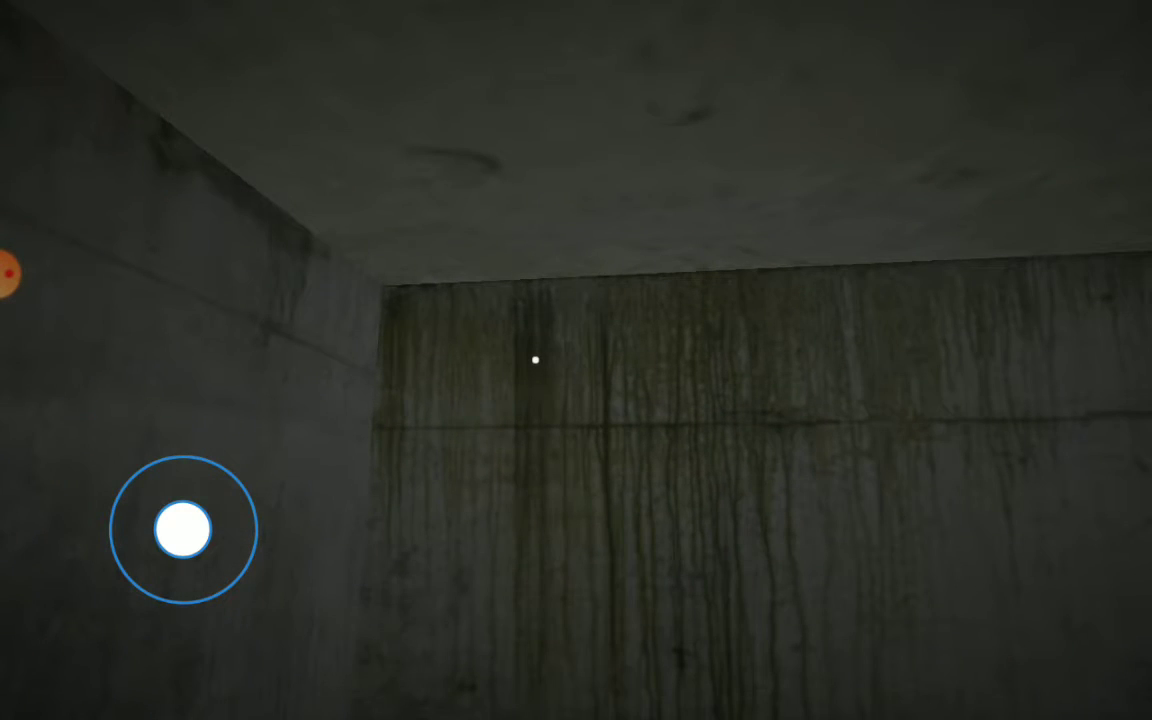
- Turn toward the doorway and walk through into the next concrete room
left_click_drag(700, 300, 500, 450)
left_click_drag(700, 360, 500, 360)
left_click_drag(183, 528, 210, 473)
mouse_move(500, 360)
left_mouse_down()
mouse_move(750, 420)
mouse_move(600, 450)
left_mouse_up()
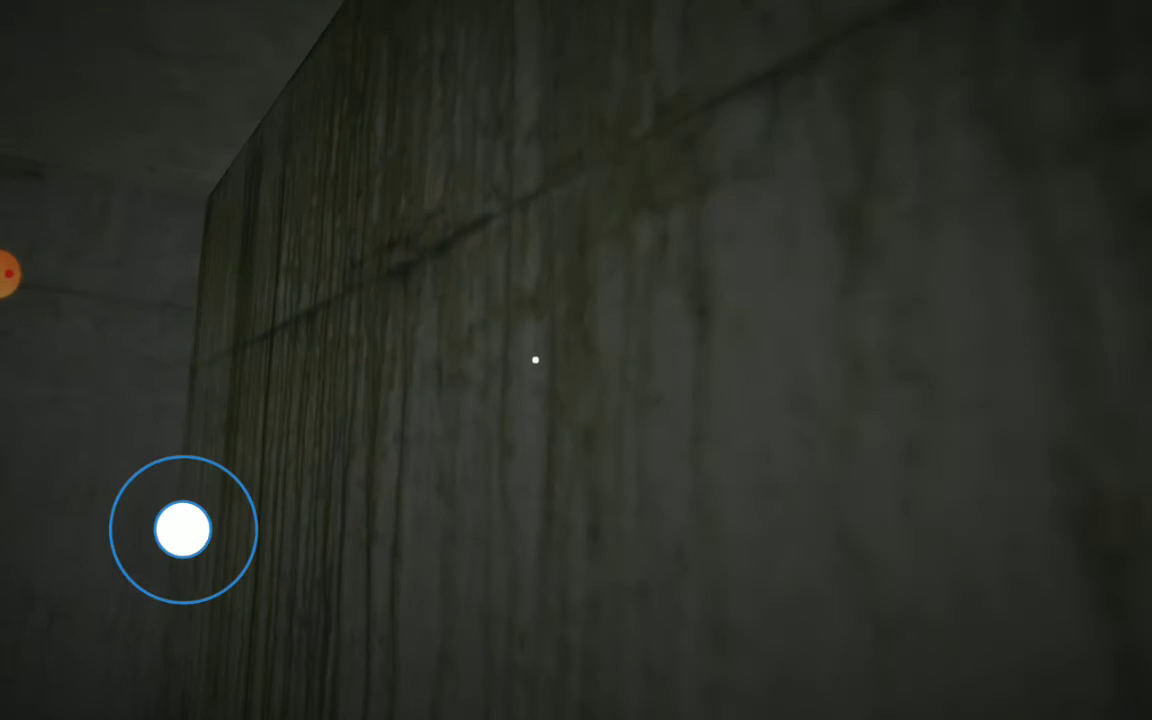
- Explore the concrete room and continue left through the basement
left_click_drag(183, 528, 130, 585)
left_click_drag(700, 360, 500, 300)
mouse_move(130, 585)
left_mouse_down()
mouse_move(240, 550)
mouse_move(215, 480)
left_mouse_up()
left_click_drag(700, 360, 950, 360)
left_click_drag(215, 480, 155, 475)
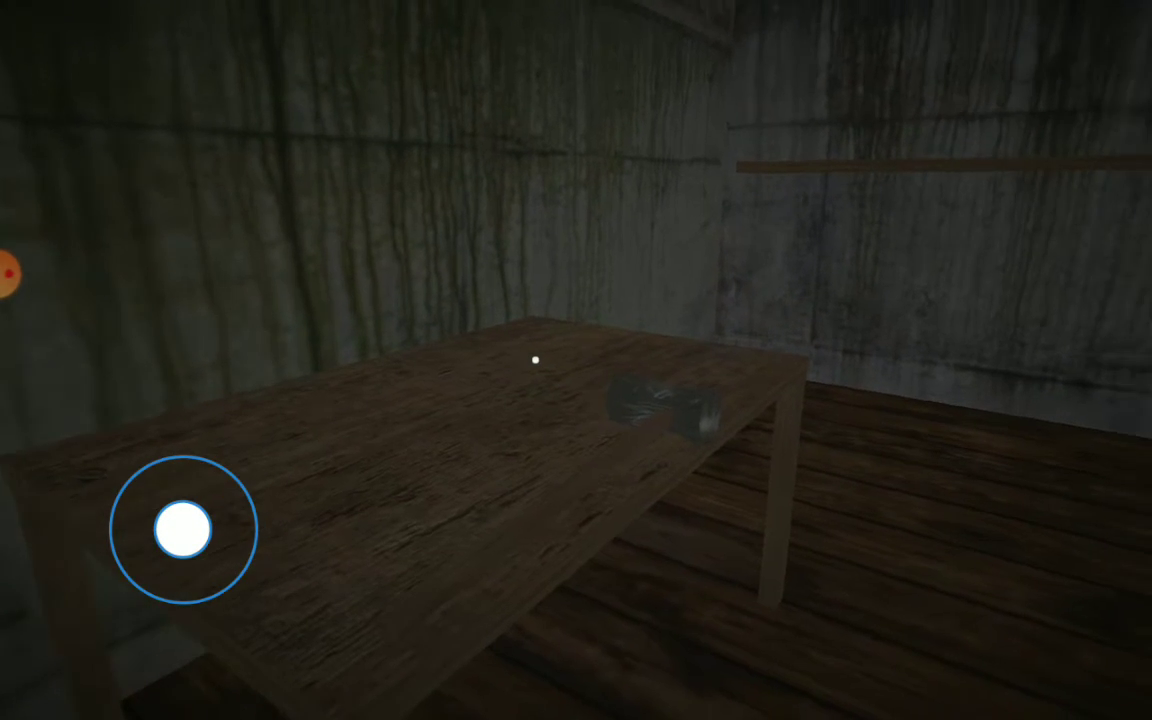
- Pick up the item lying on the basement table
left_click(993, 471)
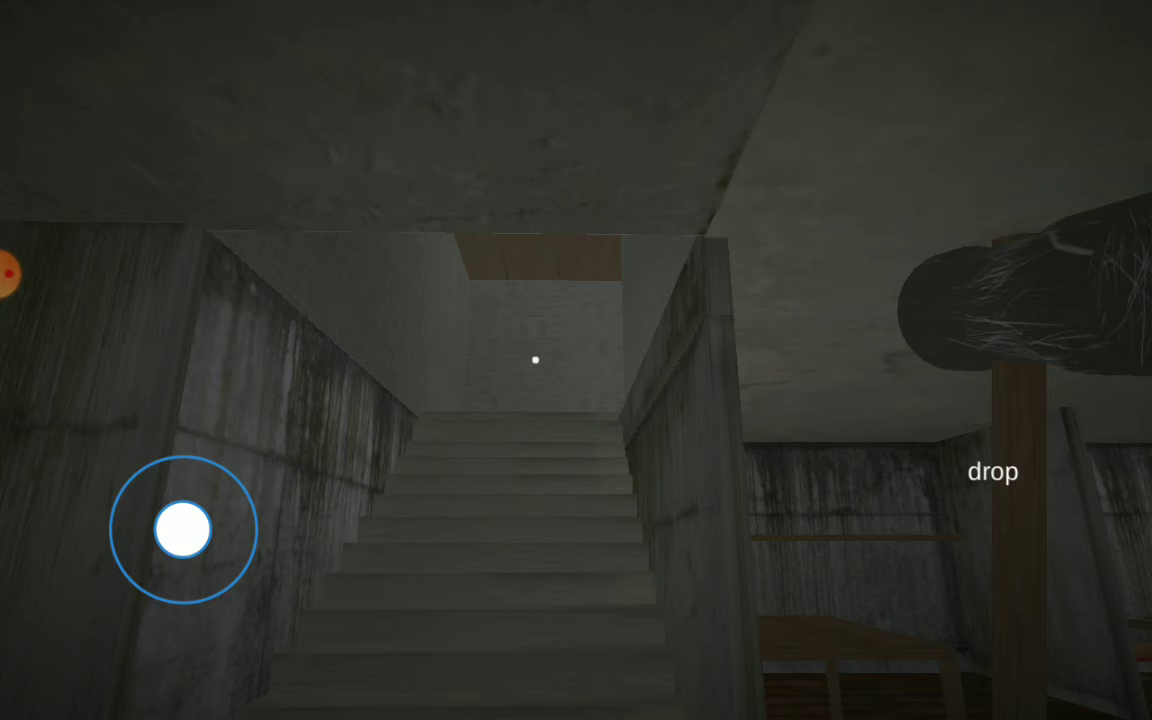
- Climb the basement staircase, then back down as Teddy approaches
left_click_drag(182, 530, 185, 468)
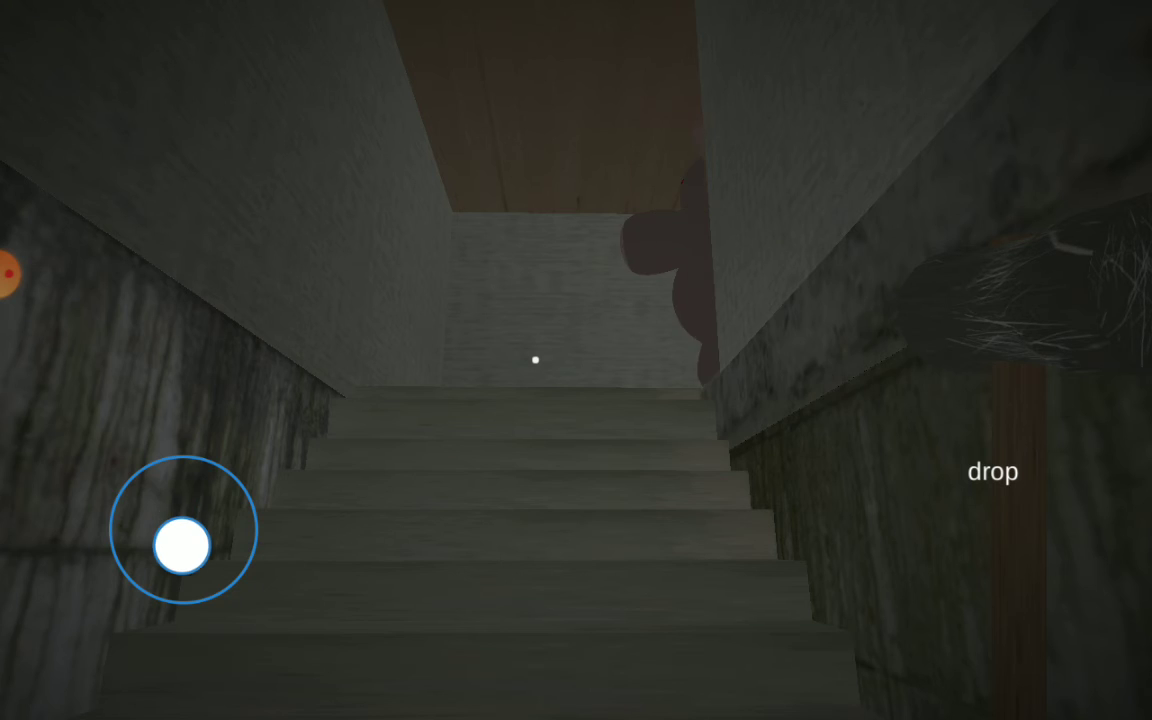
left_click_drag(182, 530, 182, 585)
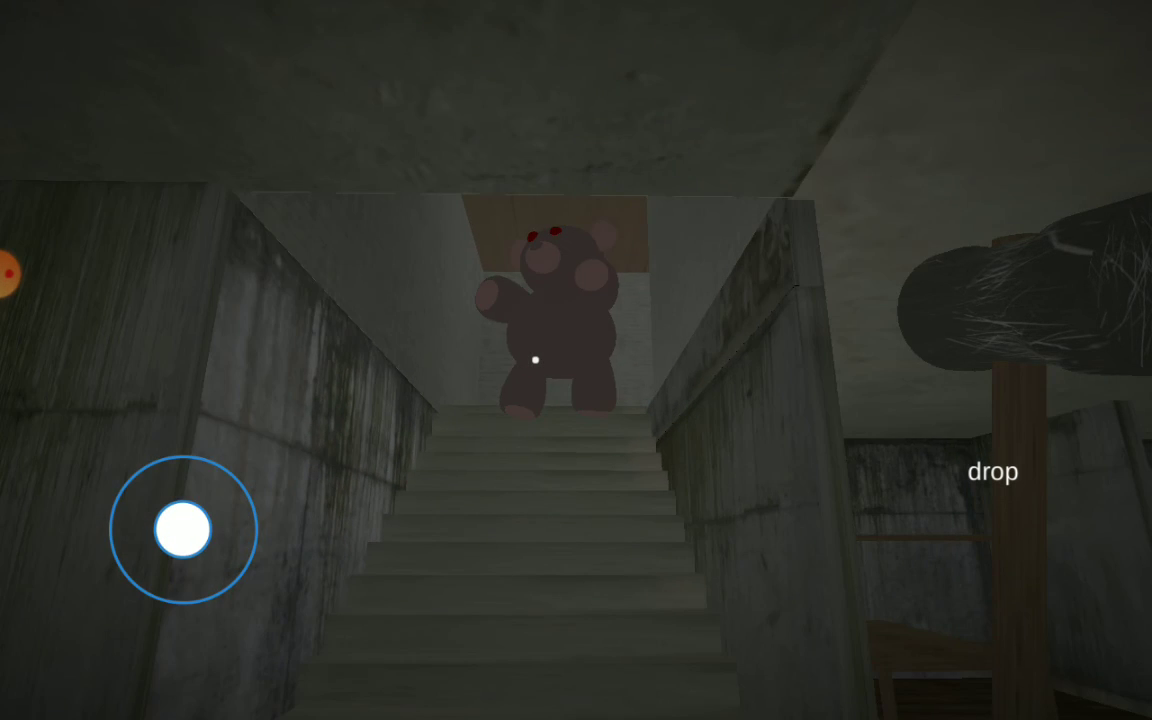